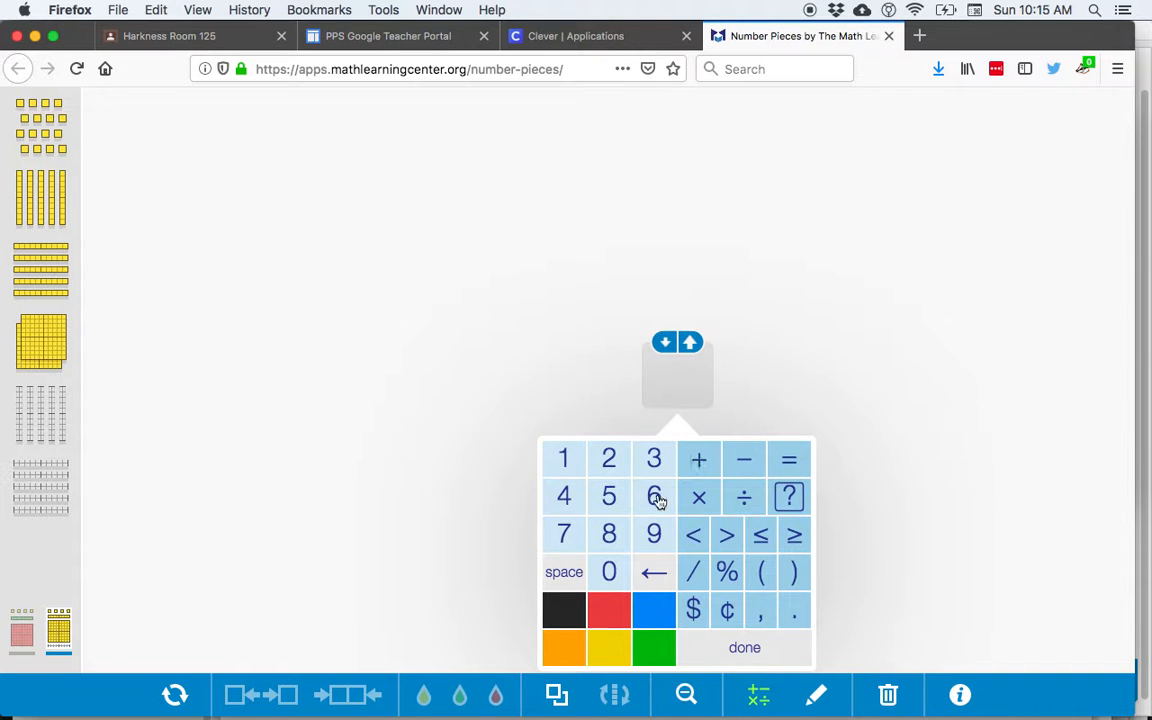
Step: Write the equation 52÷4= and place it near the upper middle of the workspace
{"action": "type", "text": "52"}
{"action": "left_click", "coordinate": [741, 503]}
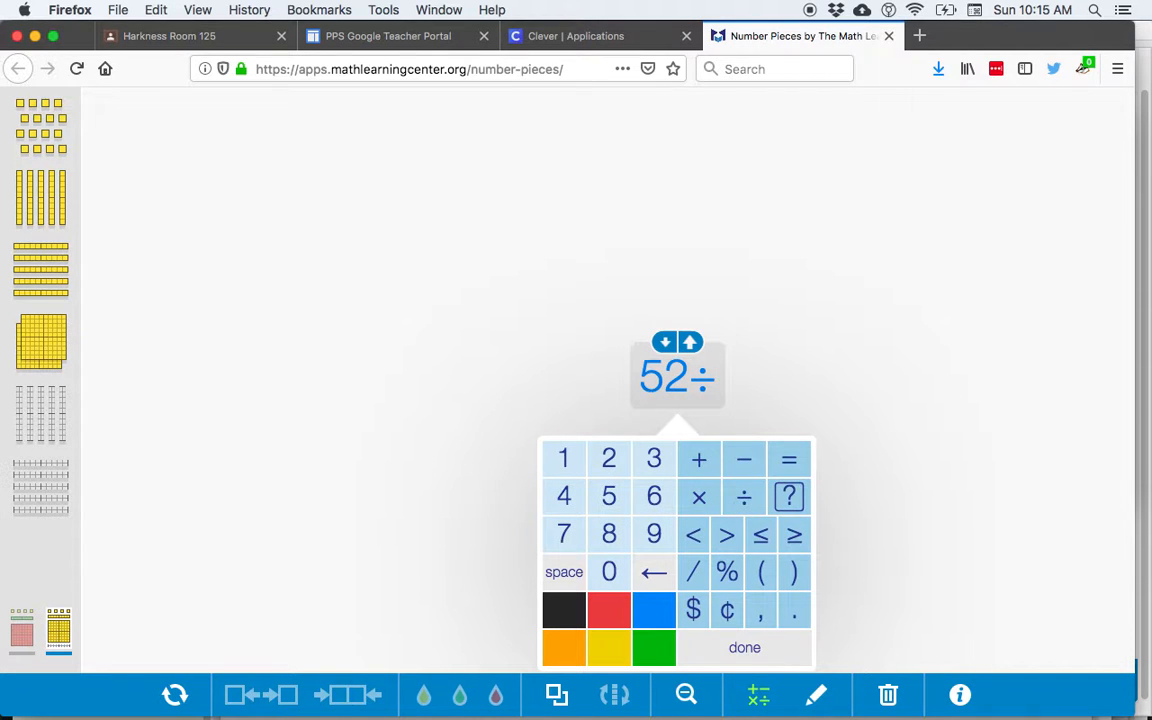
{"action": "type", "text": "4"}
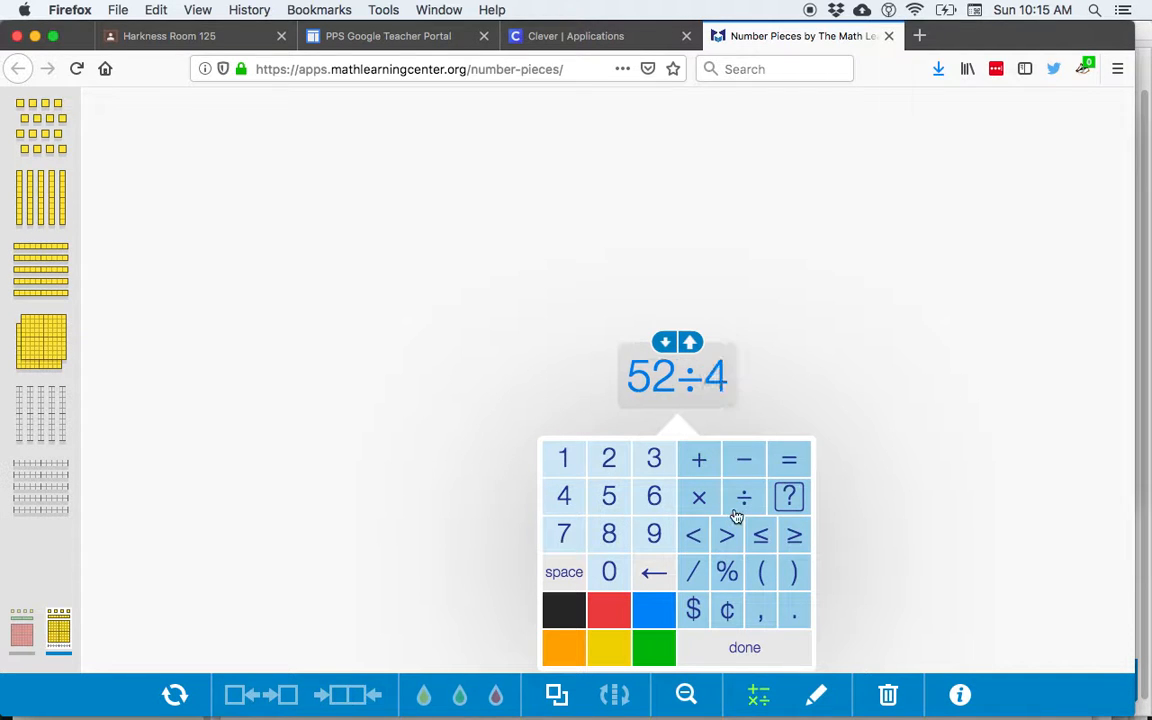
{"action": "left_click", "coordinate": [792, 460]}
{"action": "left_click", "coordinate": [789, 386]}
{"action": "left_click_drag", "start_coordinate": [731, 374], "coordinate": [624, 147]}
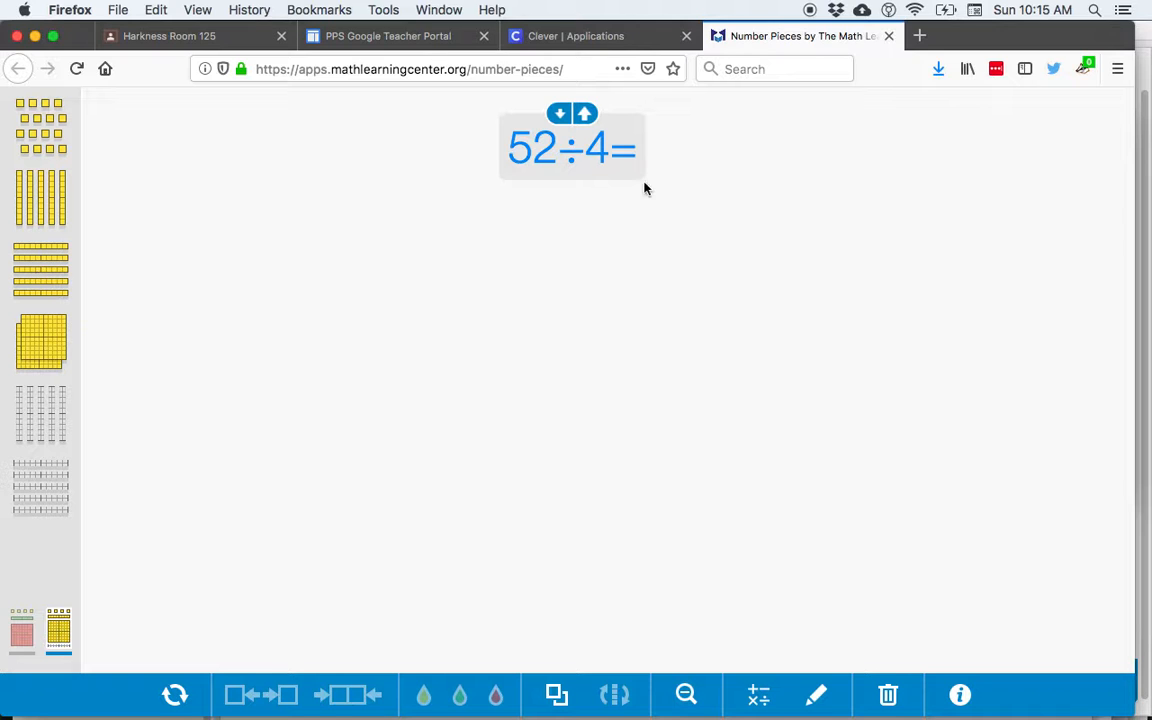
Step: Add five horizontal ten-strips and two unit squares to the workspace to represent 52
{"action": "left_click", "coordinate": [36, 270]}
{"action": "left_click", "coordinate": [36, 269]}
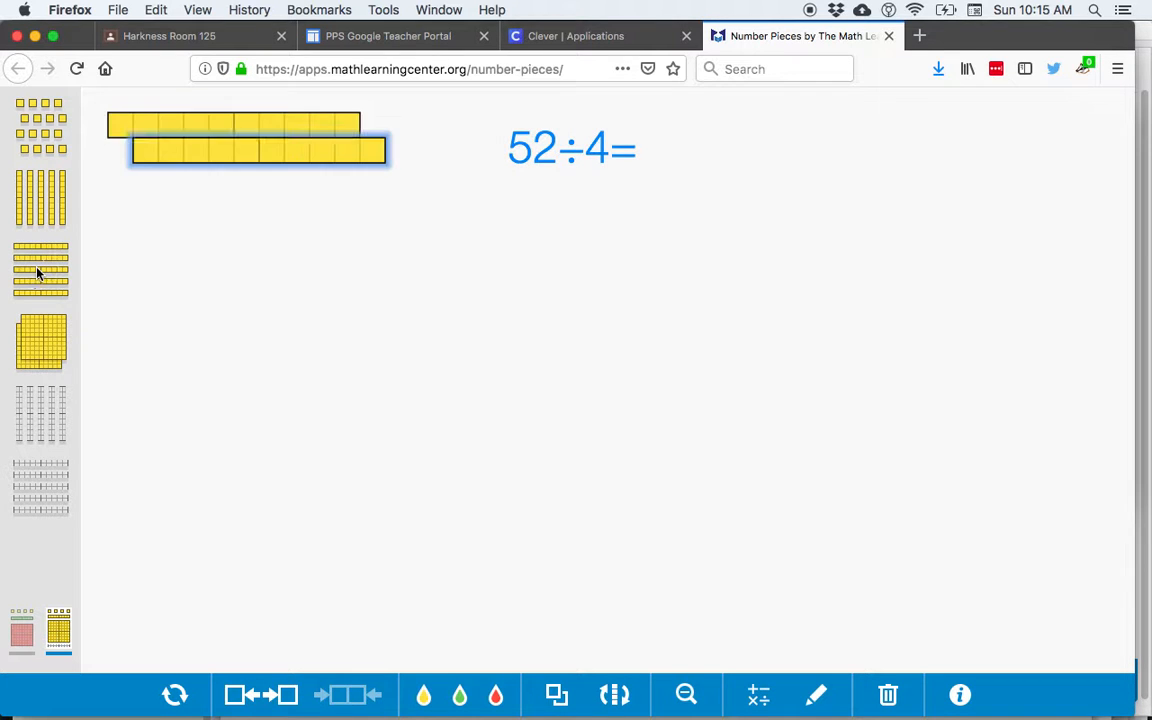
{"action": "left_click", "coordinate": [36, 270]}
{"action": "left_click", "coordinate": [36, 270]}
{"action": "left_click", "coordinate": [36, 270]}
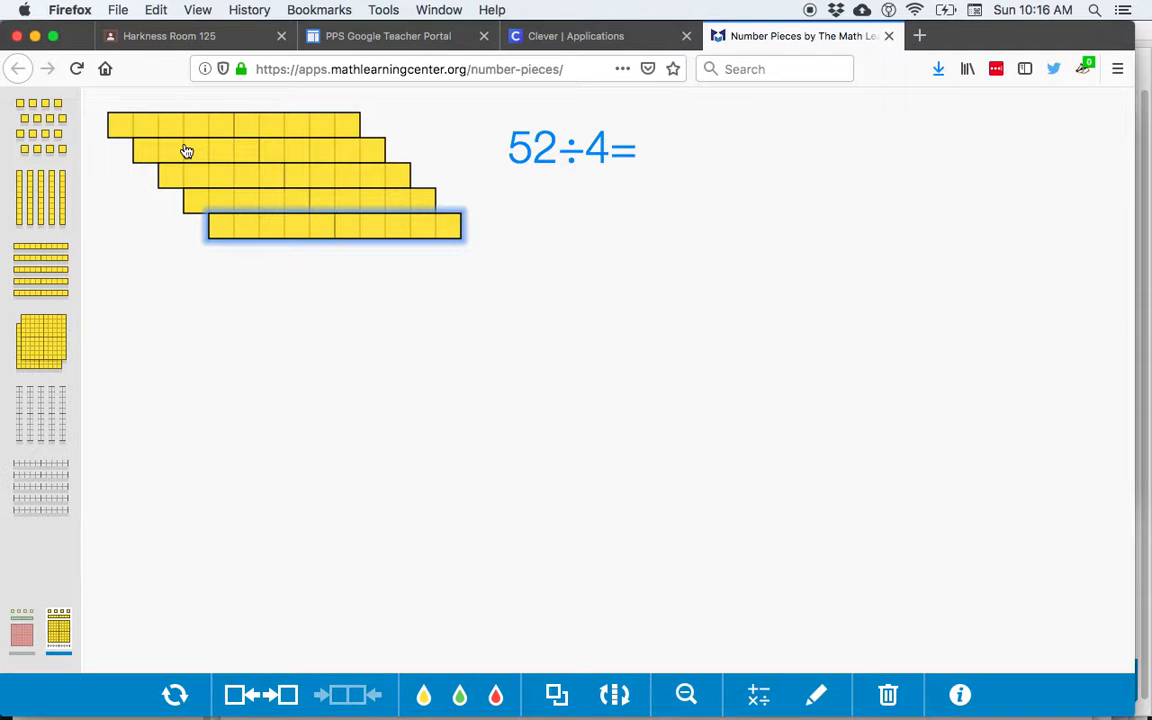
{"action": "left_click", "coordinate": [50, 128]}
{"action": "left_click", "coordinate": [50, 128]}
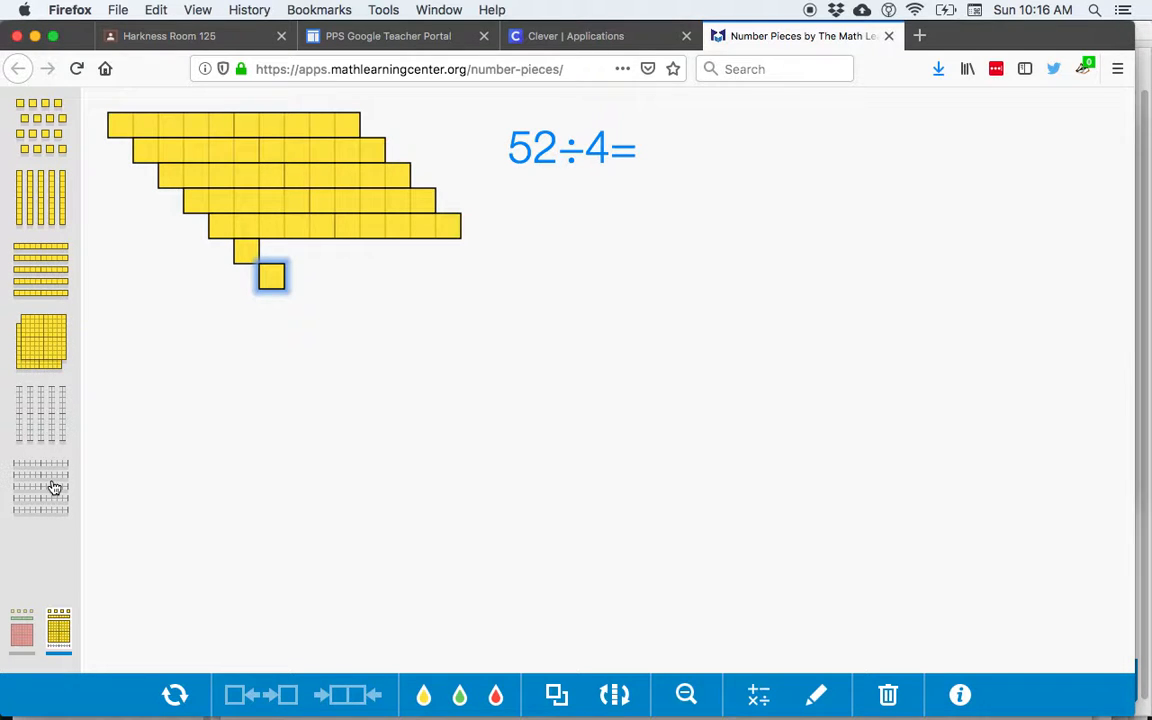
Step: Add a vertical edge piece, shorten it to 4 units, and place it below and left of the number pieces
{"action": "left_click", "coordinate": [47, 423]}
{"action": "left_click_drag", "start_coordinate": [296, 566], "coordinate": [296, 404]}
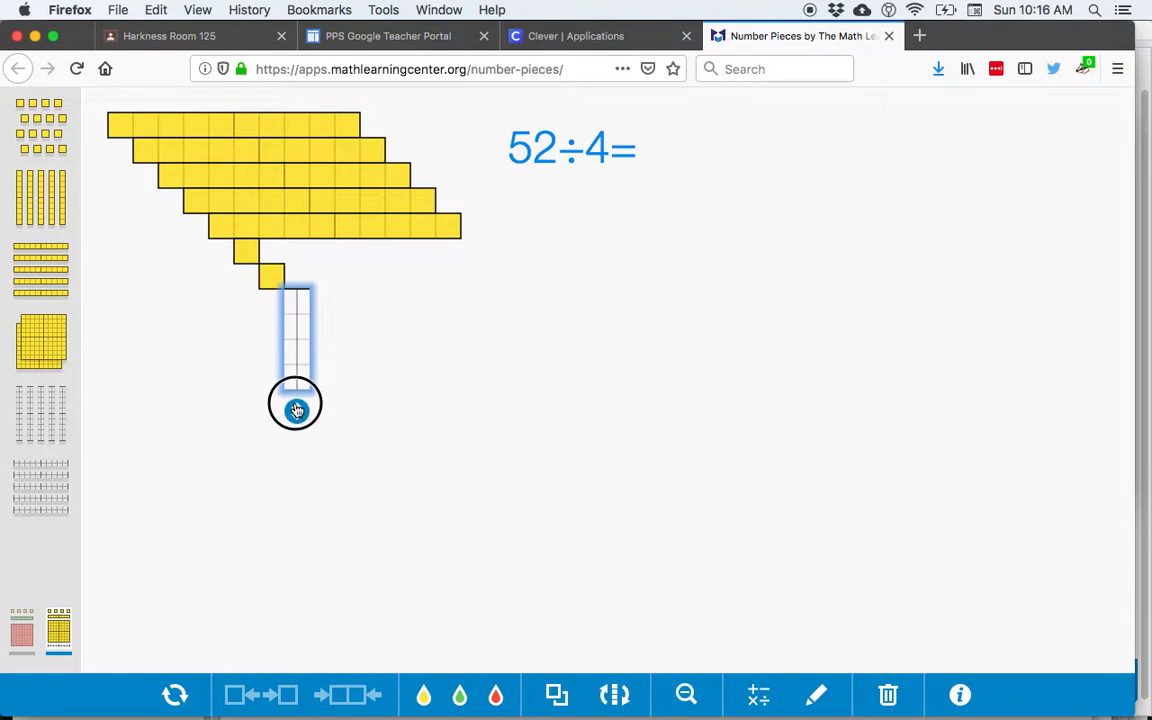
{"action": "left_click_drag", "start_coordinate": [303, 347], "coordinate": [149, 470]}
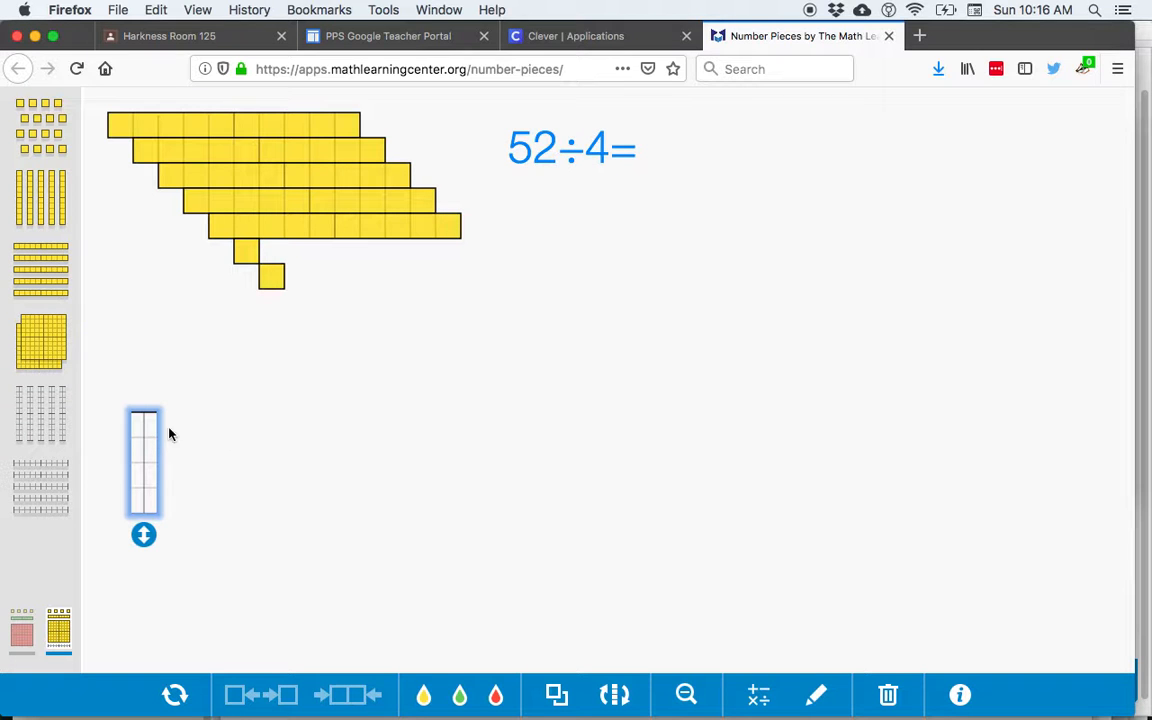
Step: Stack four of the ten-strips beside the vertical edge piece, one strip per row, to start the array
{"action": "left_click_drag", "start_coordinate": [237, 131], "coordinate": [285, 412]}
{"action": "left_click_drag", "start_coordinate": [239, 155], "coordinate": [267, 447]}
{"action": "left_click_drag", "start_coordinate": [290, 178], "coordinate": [290, 479]}
{"action": "left_click_drag", "start_coordinate": [302, 209], "coordinate": [278, 508]}
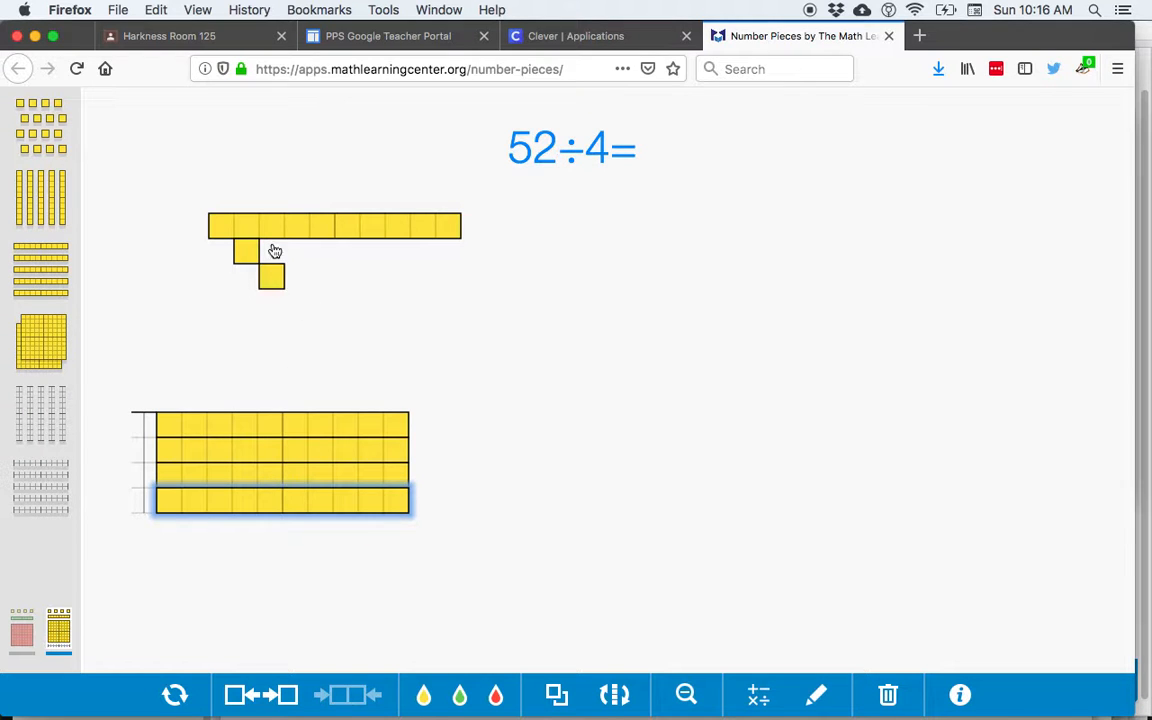
Step: Set the two unit squares and the remaining ten-strip apart above the array, and break the strip into ten units
{"action": "left_click_drag", "start_coordinate": [278, 284], "coordinate": [393, 316]}
{"action": "left_click_drag", "start_coordinate": [244, 249], "coordinate": [347, 327]}
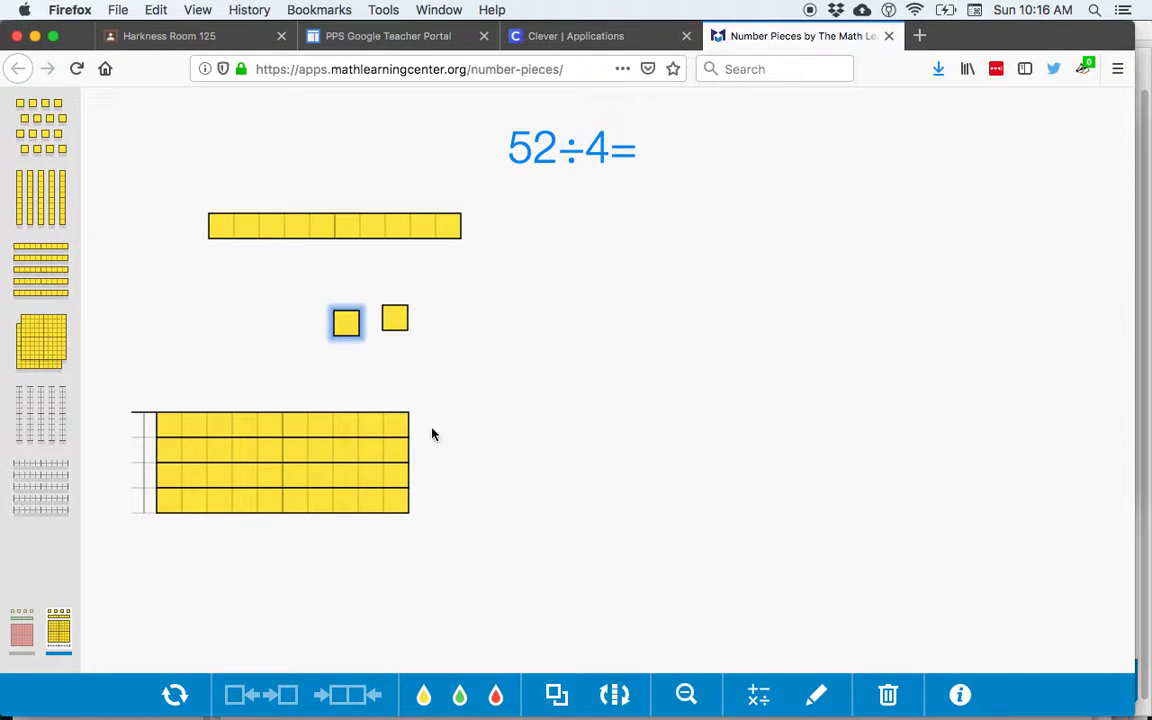
{"action": "left_click_drag", "start_coordinate": [327, 223], "coordinate": [594, 368]}
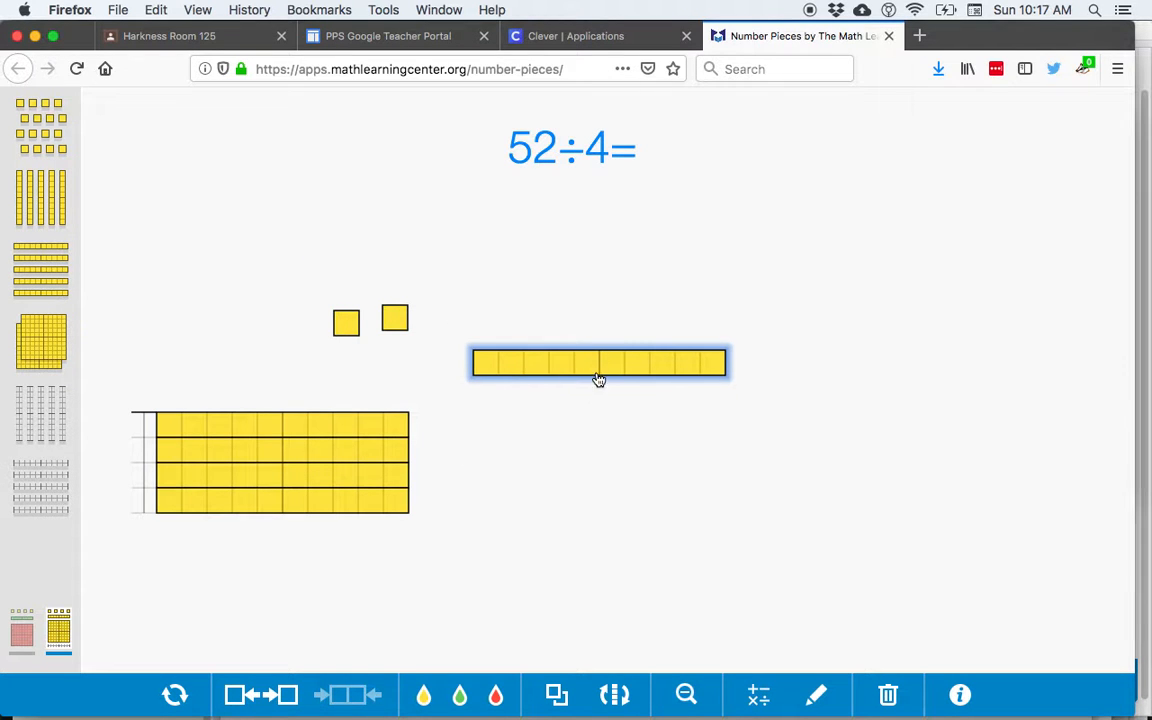
{"action": "left_click", "coordinate": [263, 697]}
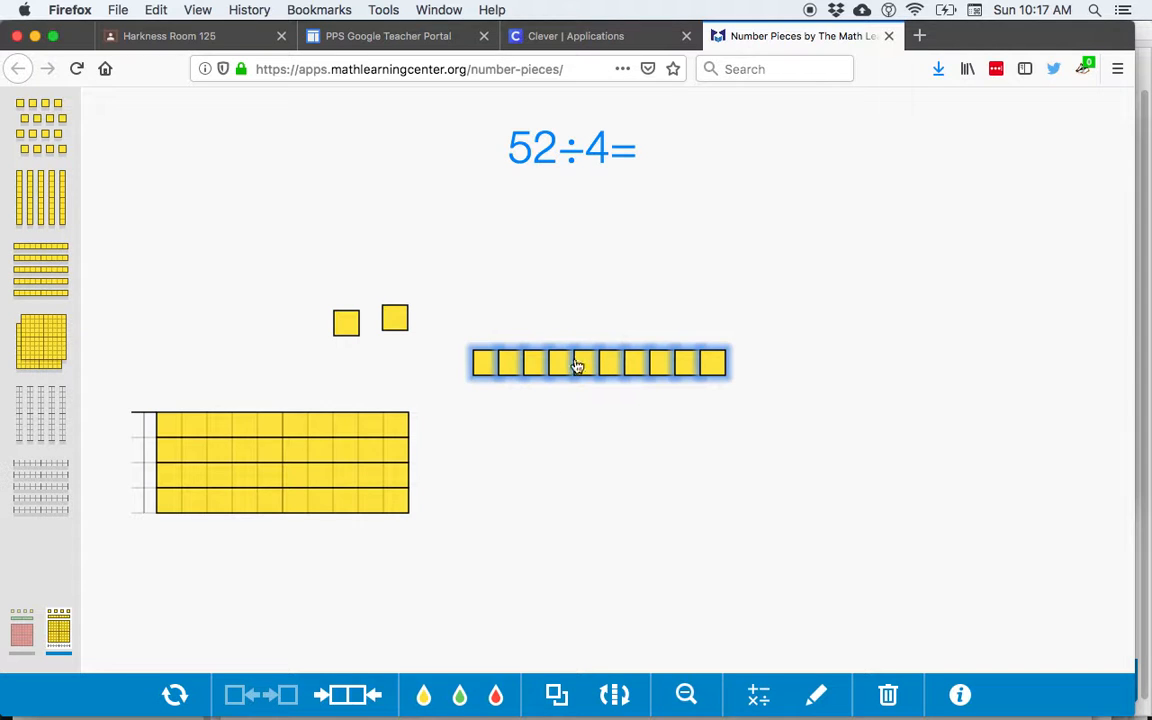
{"action": "left_click", "coordinate": [586, 411]}
Step: Arrange the twelve unit squares as three columns of four at the right end of the array
{"action": "left_click_drag", "start_coordinate": [485, 368], "coordinate": [422, 419]}
{"action": "left_click_drag", "start_coordinate": [393, 316], "coordinate": [430, 431]}
{"action": "left_click_drag", "start_coordinate": [349, 325], "coordinate": [428, 481]}
{"action": "left_click_drag", "start_coordinate": [509, 370], "coordinate": [428, 506]}
{"action": "left_click_drag", "start_coordinate": [538, 372], "coordinate": [447, 425]}
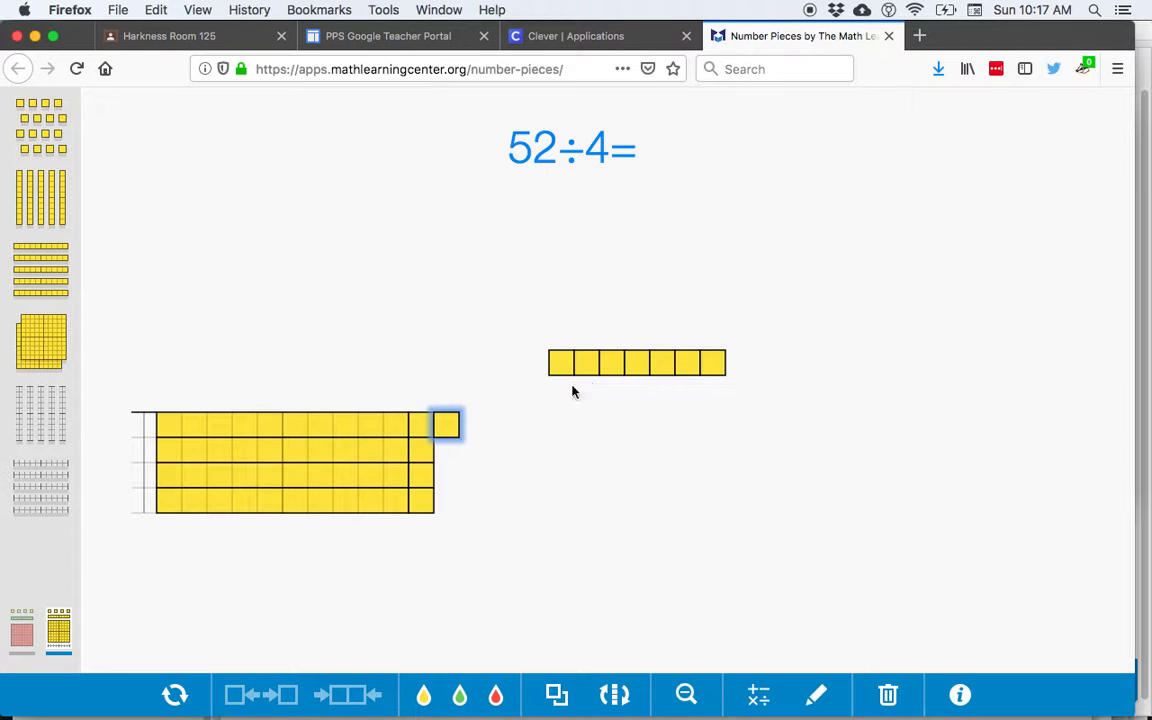
{"action": "left_click_drag", "start_coordinate": [572, 375], "coordinate": [447, 450]}
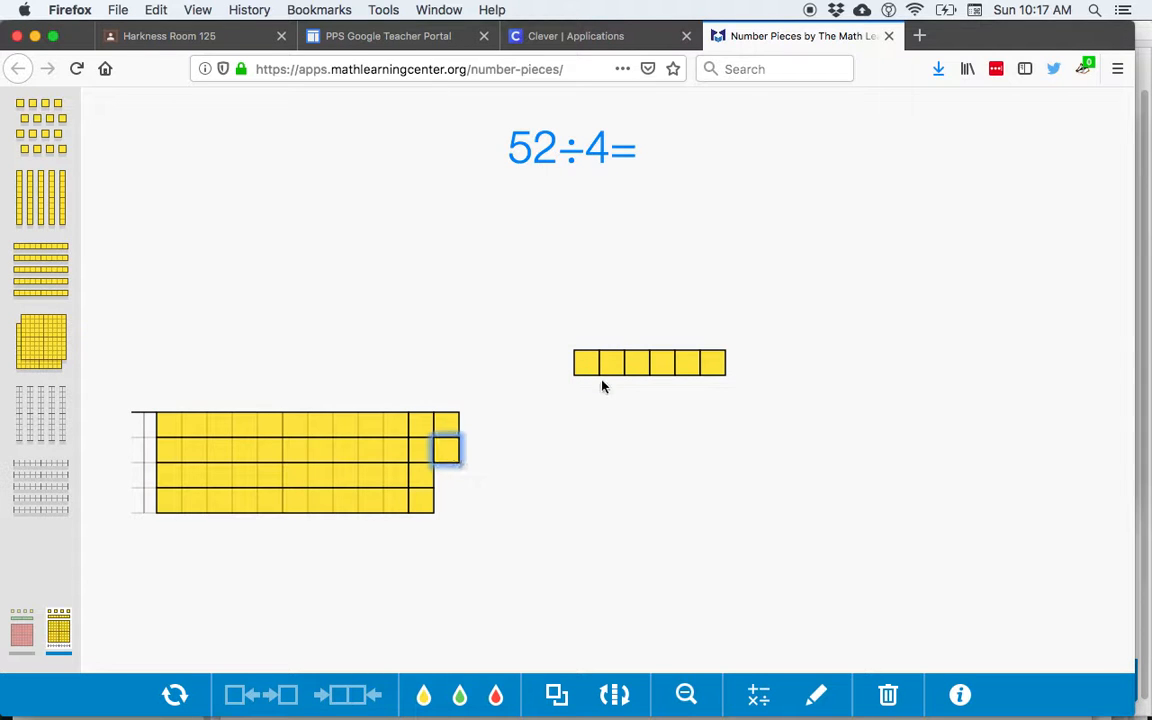
{"action": "left_click_drag", "start_coordinate": [591, 372], "coordinate": [455, 473]}
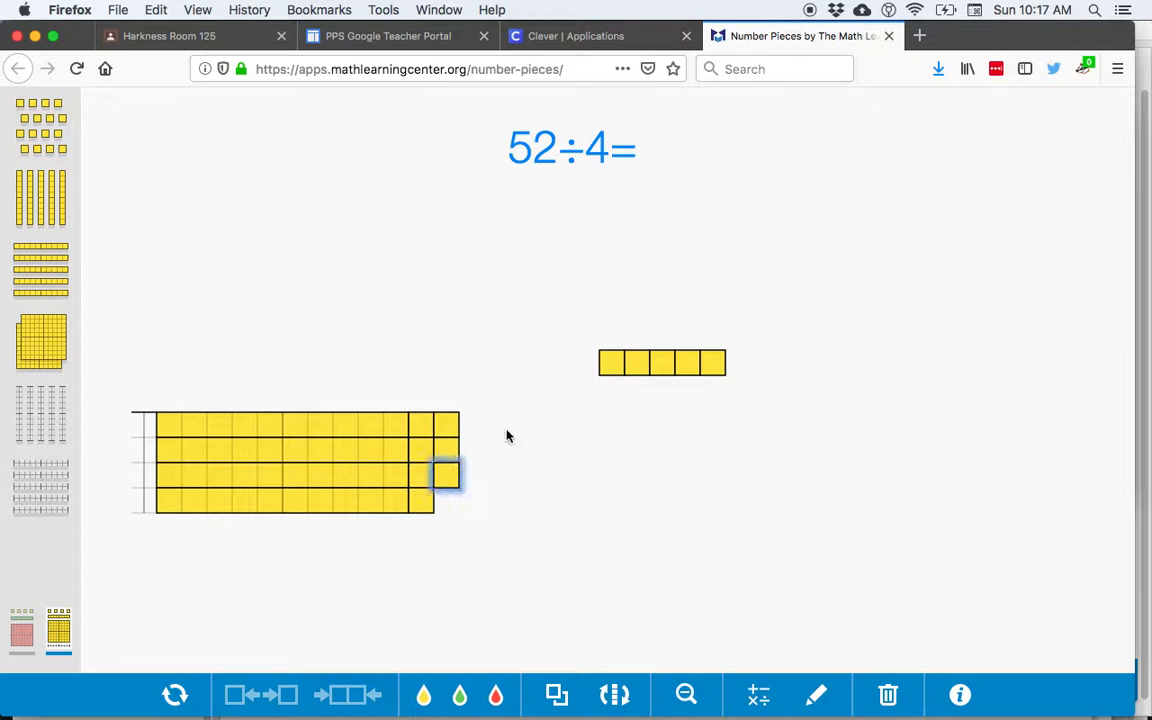
{"action": "left_click_drag", "start_coordinate": [614, 379], "coordinate": [450, 509]}
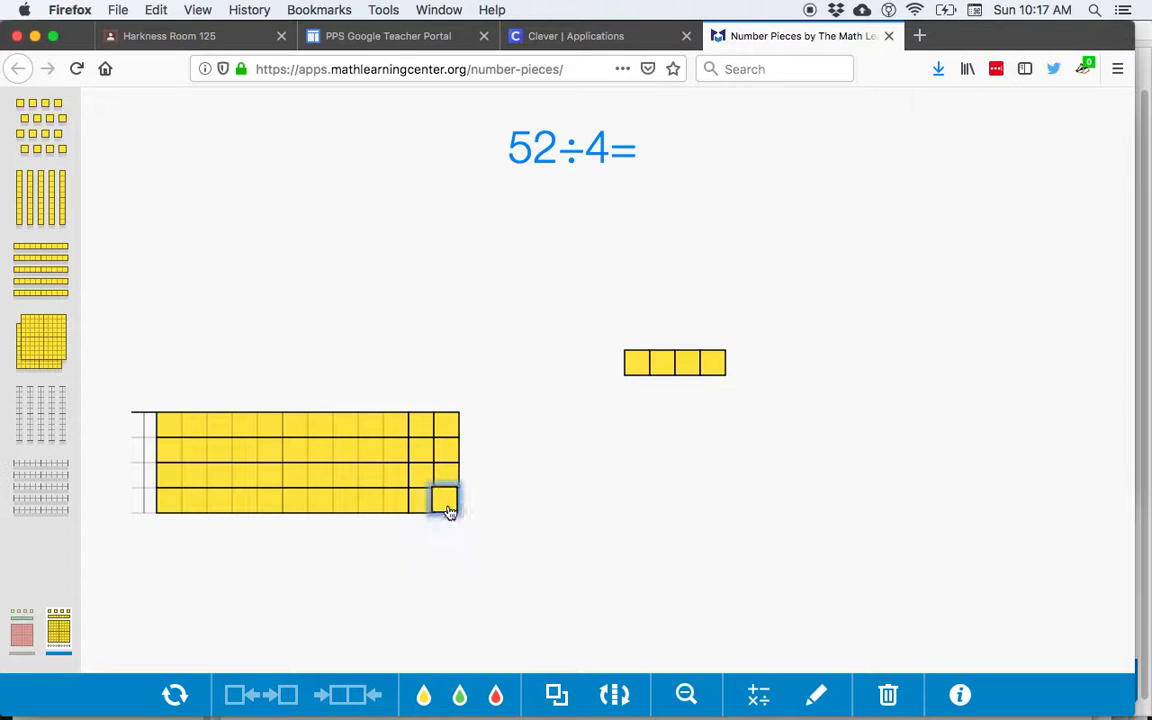
{"action": "left_click_drag", "start_coordinate": [633, 372], "coordinate": [472, 424]}
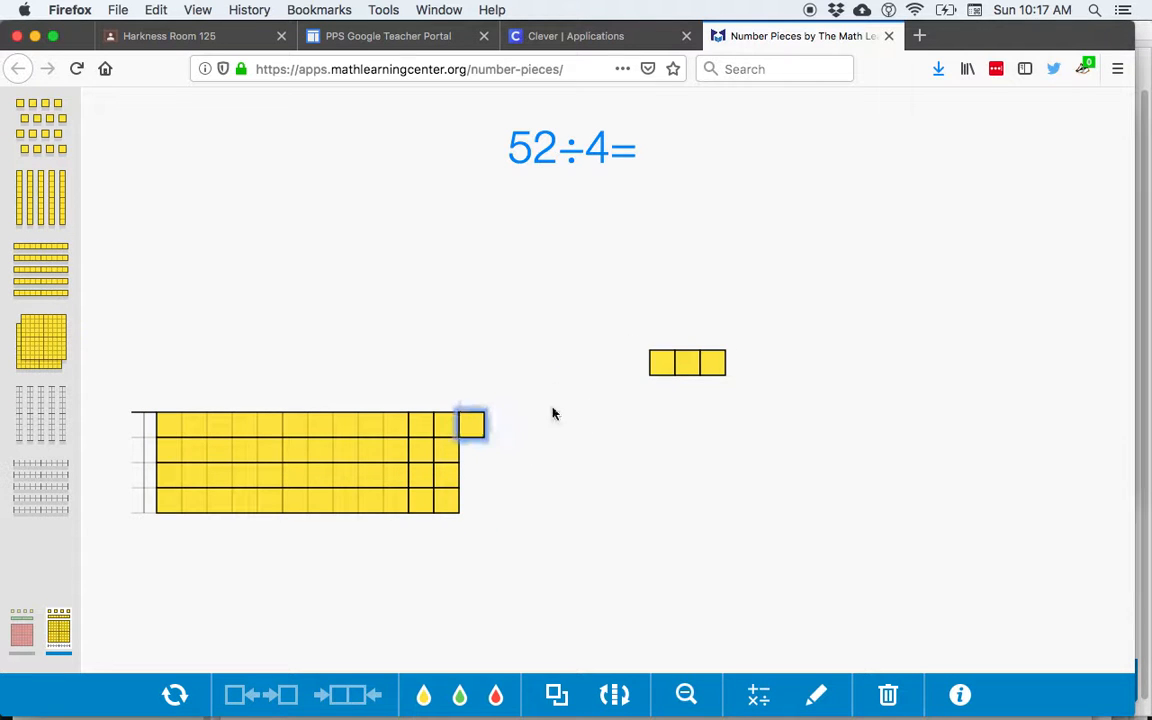
{"action": "left_click_drag", "start_coordinate": [663, 368], "coordinate": [489, 447]}
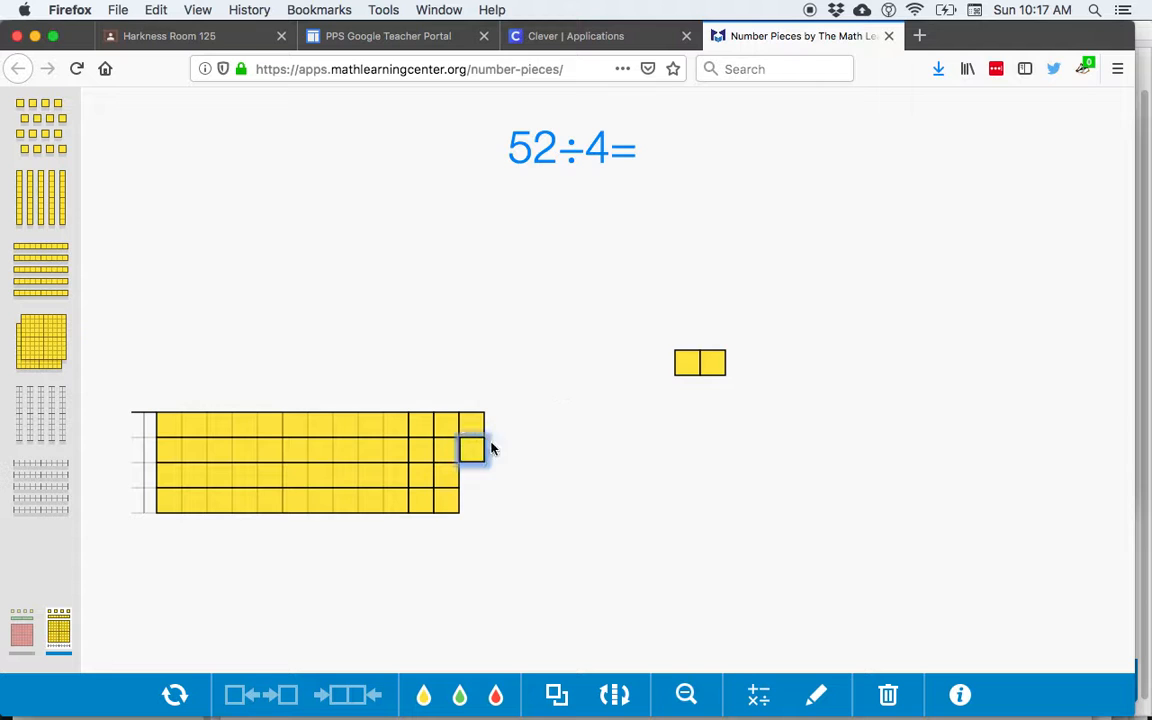
{"action": "left_click_drag", "start_coordinate": [686, 379], "coordinate": [473, 474]}
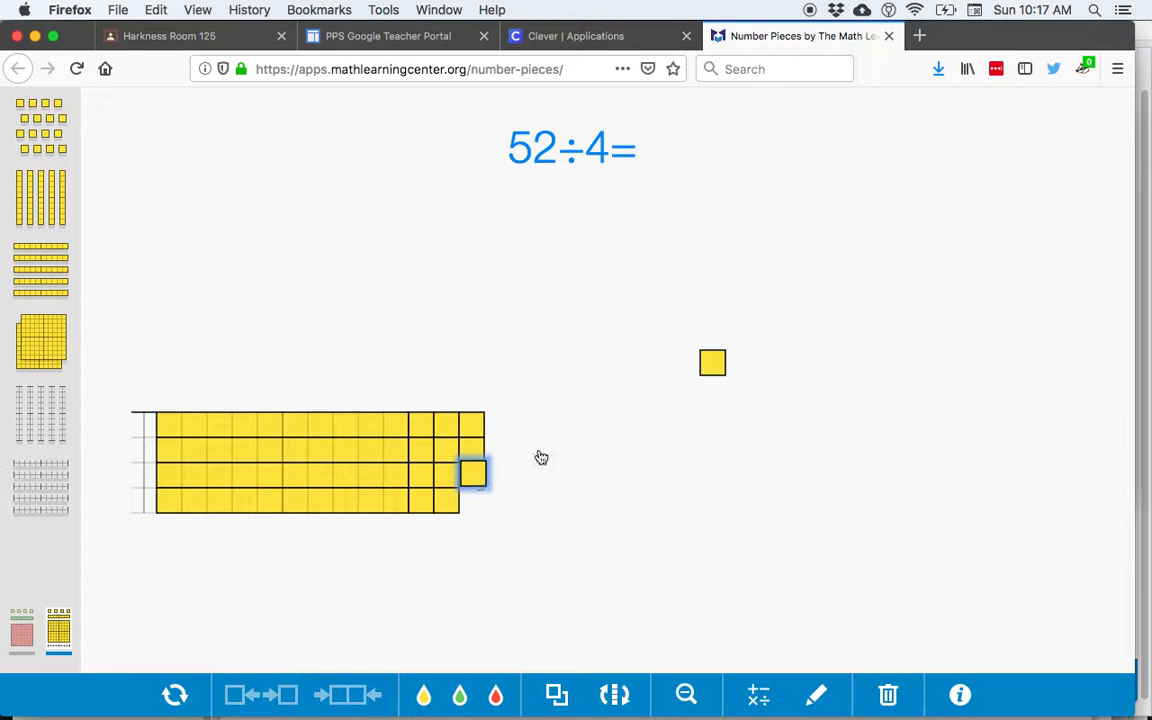
{"action": "left_click_drag", "start_coordinate": [712, 378], "coordinate": [478, 499]}
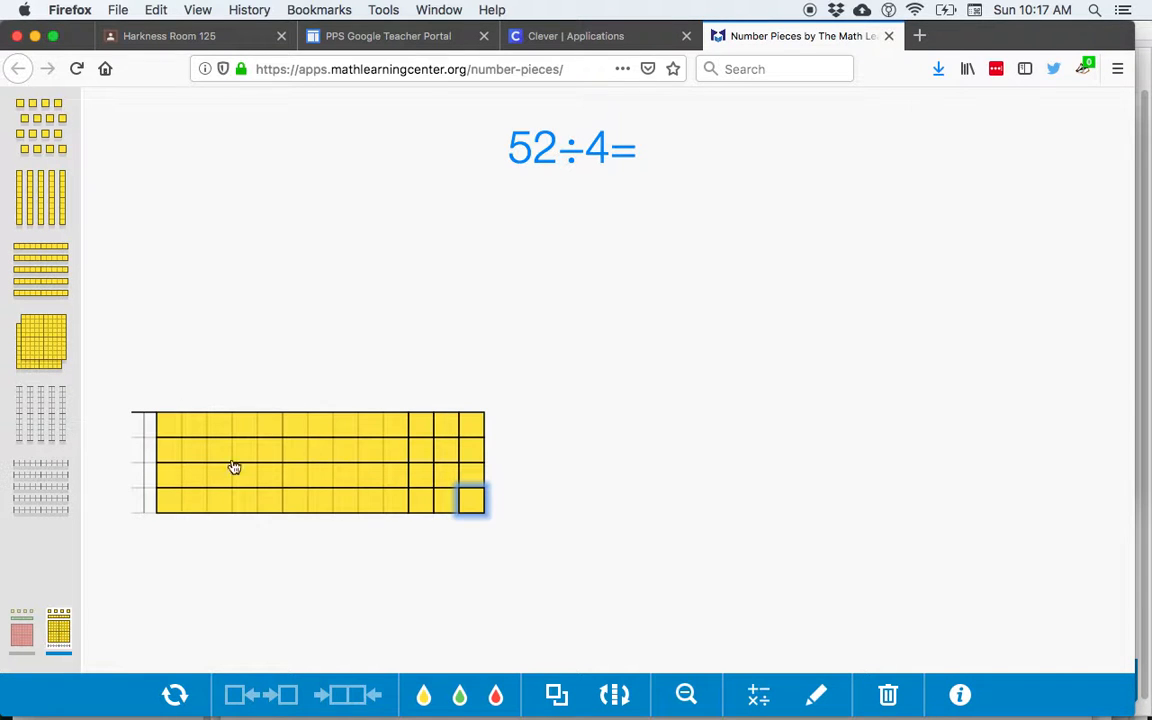
Step: Add a horizontal edge piece along the array's upper side and extend it to 13 units
{"action": "left_click", "coordinate": [44, 493]}
{"action": "left_click_drag", "start_coordinate": [159, 129], "coordinate": [211, 401]}
{"action": "left_click_drag", "start_coordinate": [430, 400], "coordinate": [513, 400]}
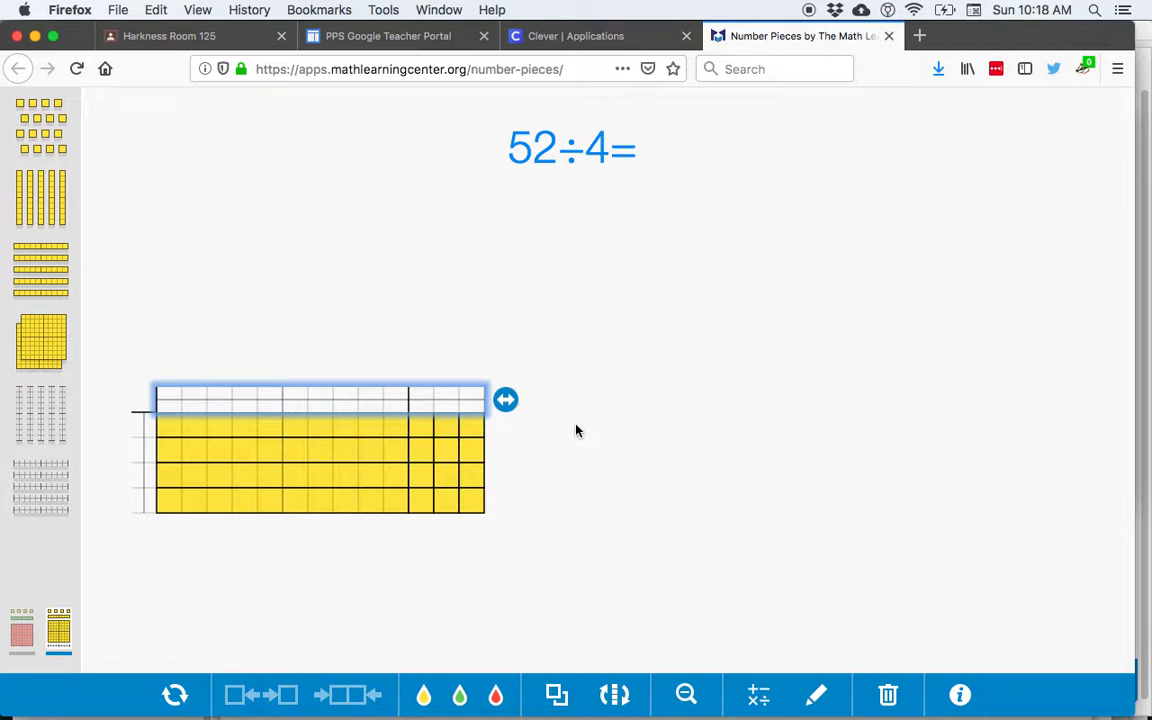
Step: Complete the equation as 52÷4=13 and move it above the array
{"action": "left_click", "coordinate": [625, 158]}
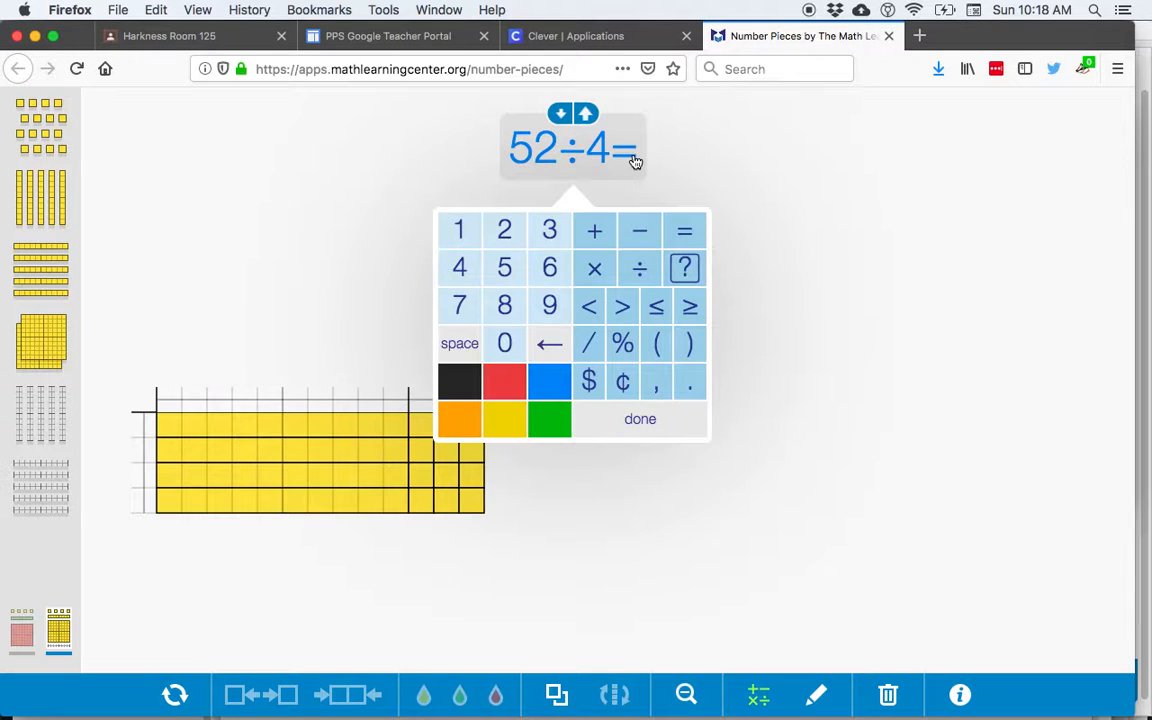
{"action": "left_click", "coordinate": [459, 230]}
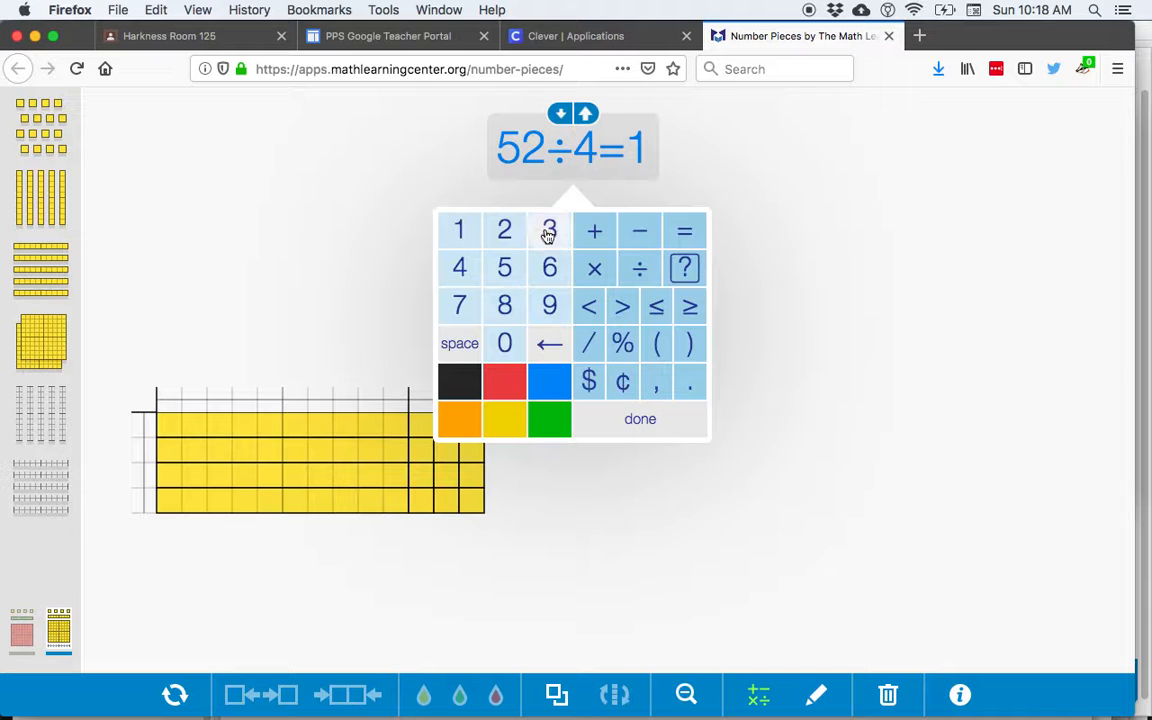
{"action": "left_click", "coordinate": [548, 232]}
{"action": "left_click", "coordinate": [756, 228]}
{"action": "left_click_drag", "start_coordinate": [605, 160], "coordinate": [345, 253]}
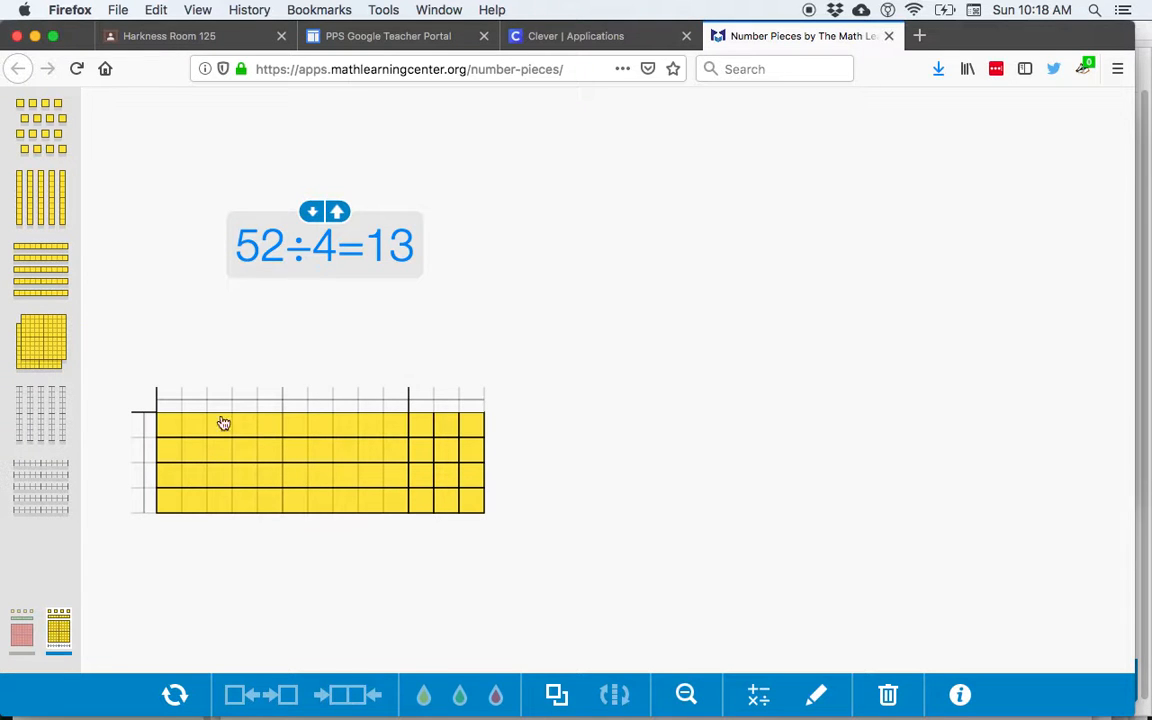
Step: Create a red 13 label and place it directly above the horizontal edge piece
{"action": "left_click", "coordinate": [758, 700]}
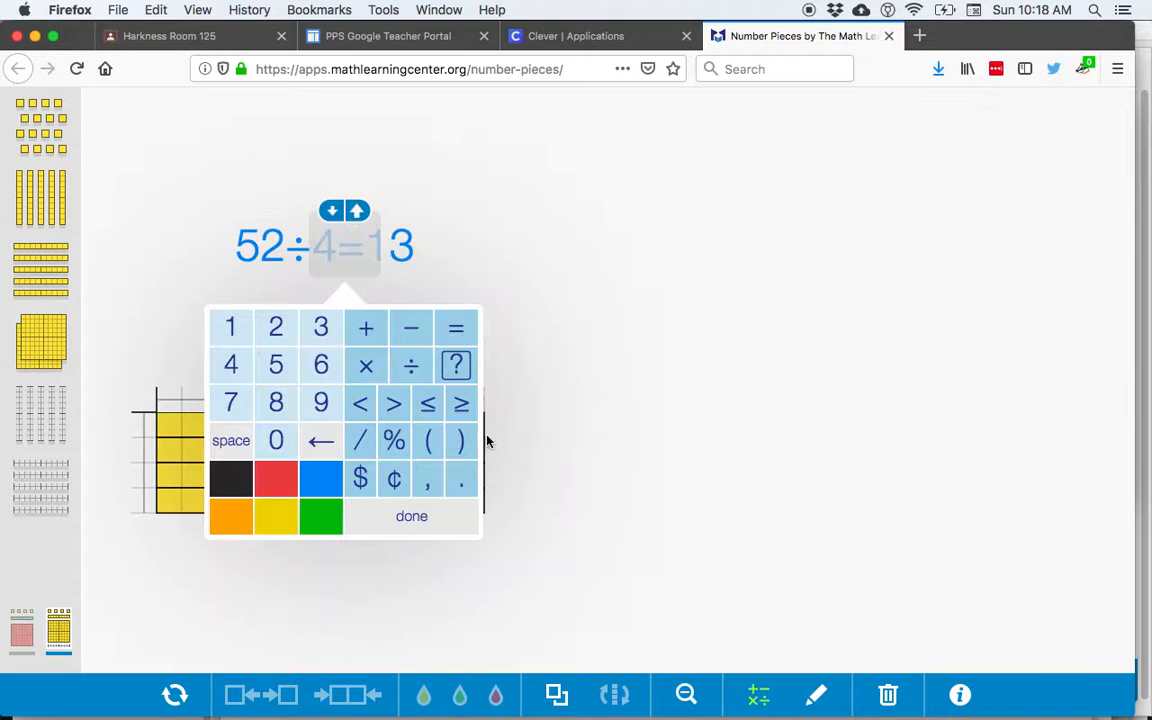
{"action": "left_click_drag", "start_coordinate": [333, 257], "coordinate": [552, 350]}
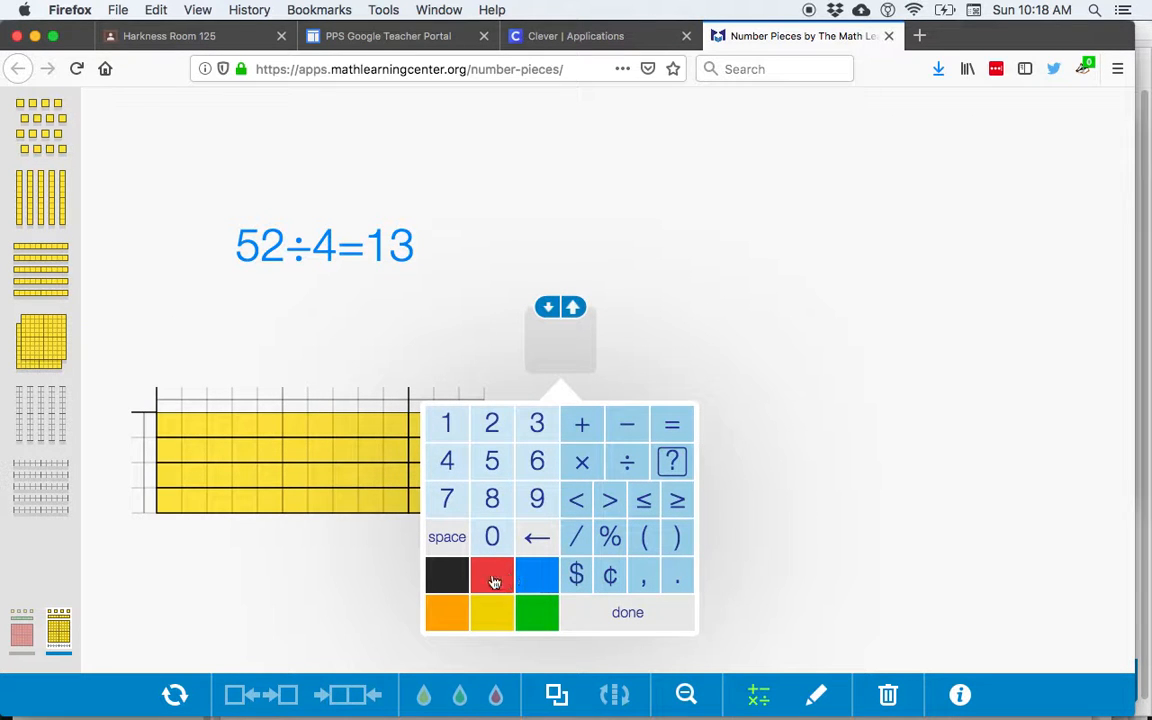
{"action": "left_click", "coordinate": [447, 424]}
{"action": "left_click", "coordinate": [537, 424]}
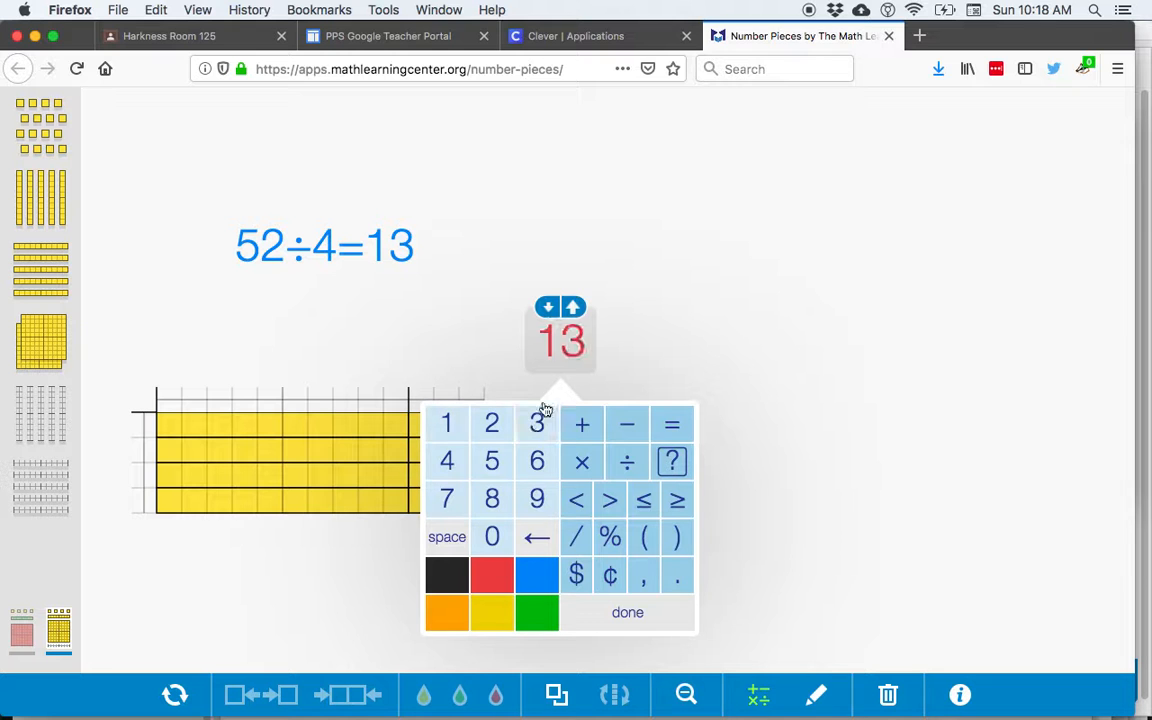
{"action": "left_click_drag", "start_coordinate": [577, 370], "coordinate": [339, 383]}
{"action": "left_click", "coordinate": [577, 435]}
{"action": "left_click", "coordinate": [344, 370]}
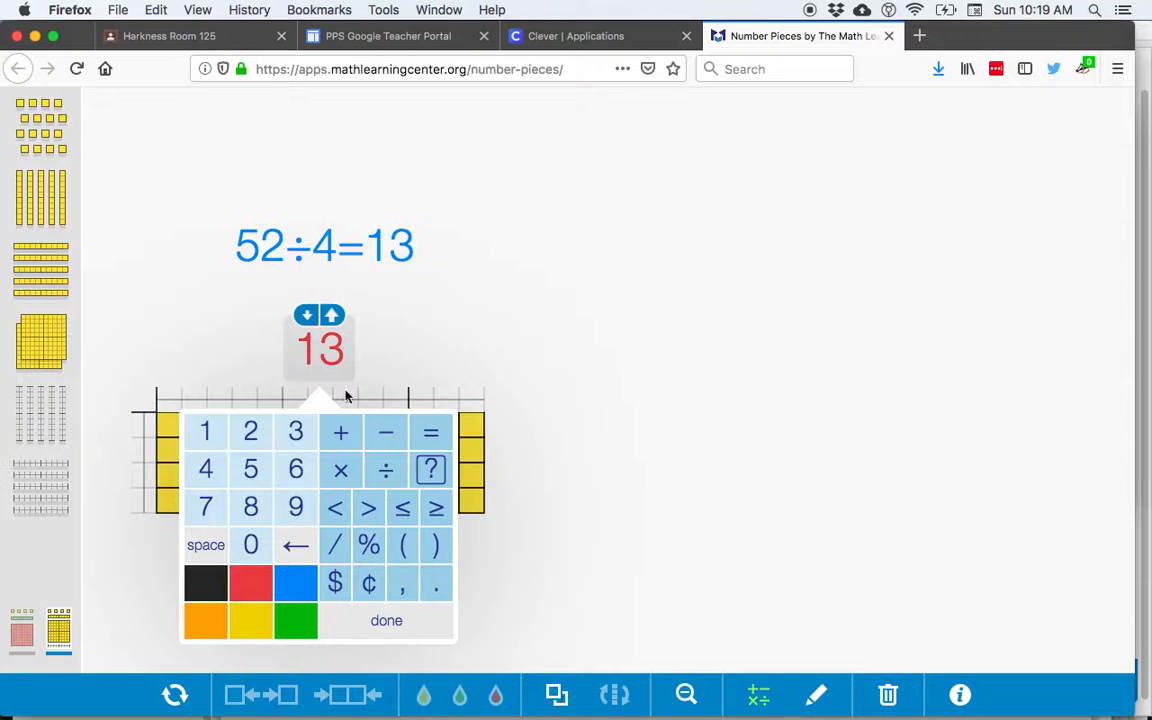
Step: Duplicate the red 13 label and place the copy beside the vertical edge piece
{"action": "left_click", "coordinate": [553, 697]}
{"action": "left_click_drag", "start_coordinate": [318, 399], "coordinate": [107, 487]}
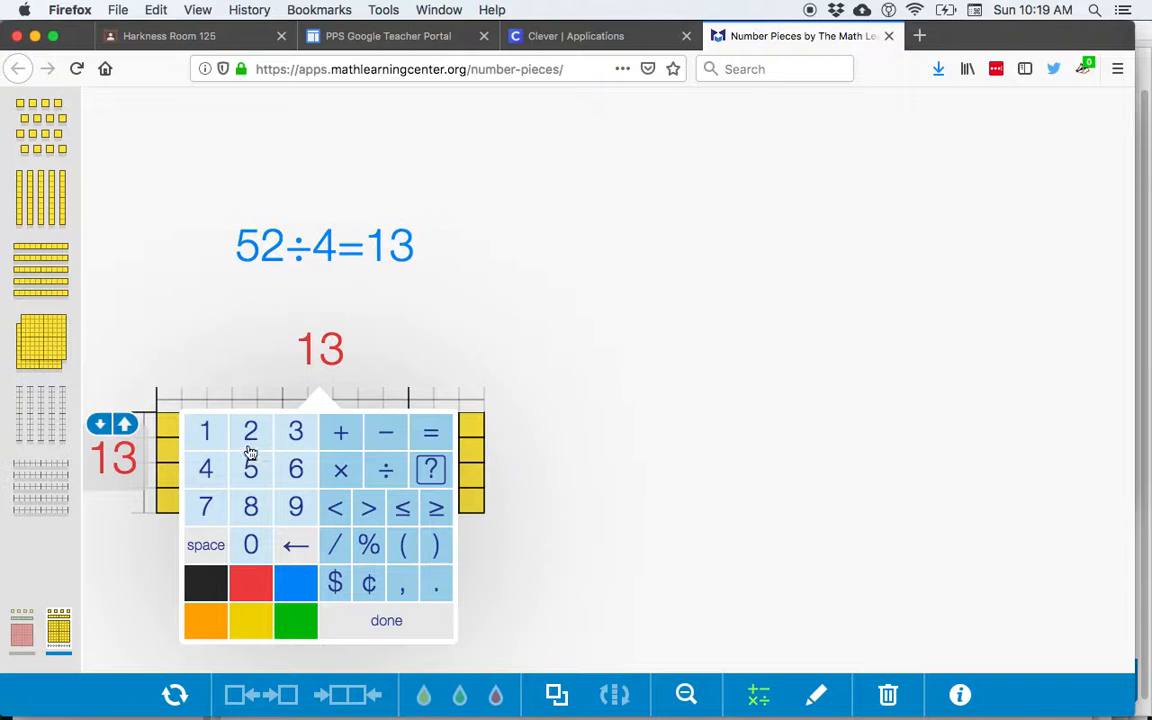
{"action": "left_click", "coordinate": [295, 545]}
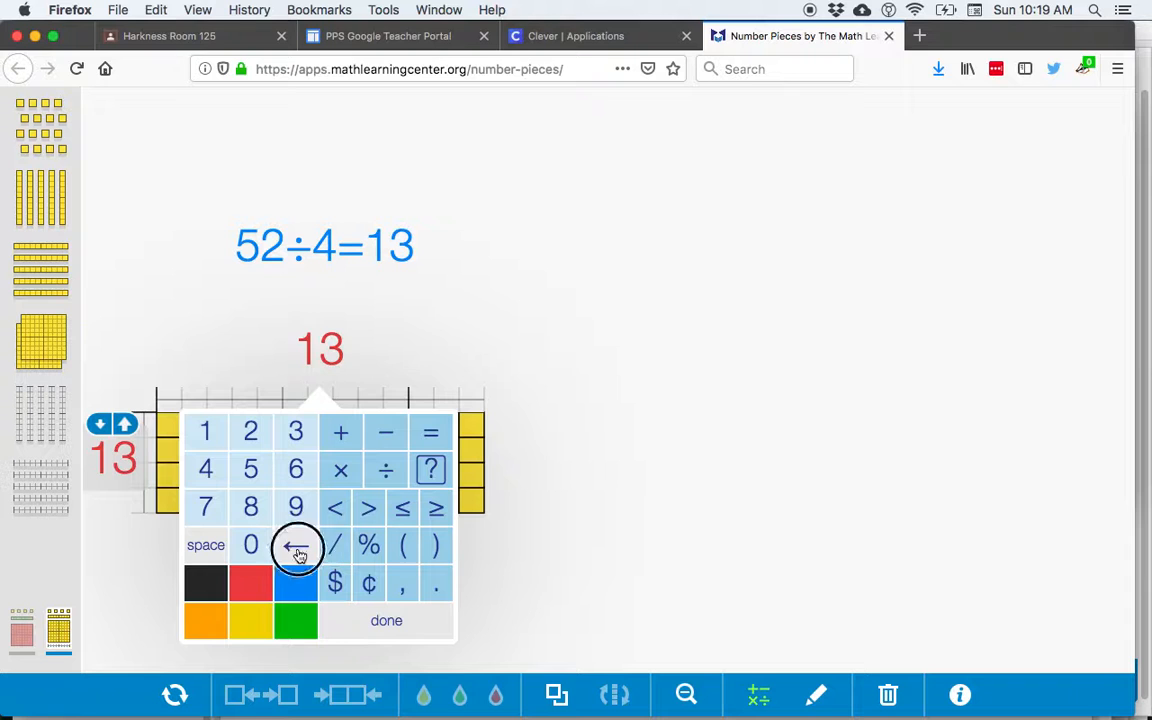
{"action": "left_click", "coordinate": [295, 545]}
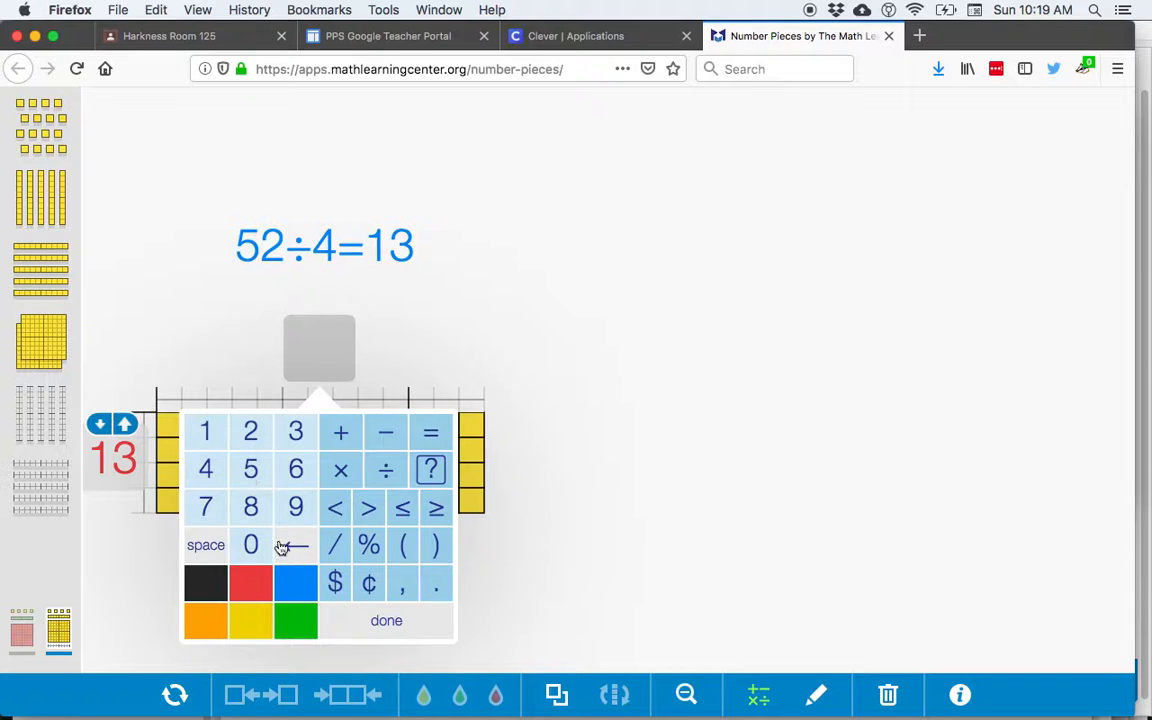
{"action": "left_click", "coordinate": [210, 433]}
{"action": "left_click", "coordinate": [295, 431]}
Step: Change the red label beside the vertical edge piece to 4
{"action": "left_click", "coordinate": [118, 474]}
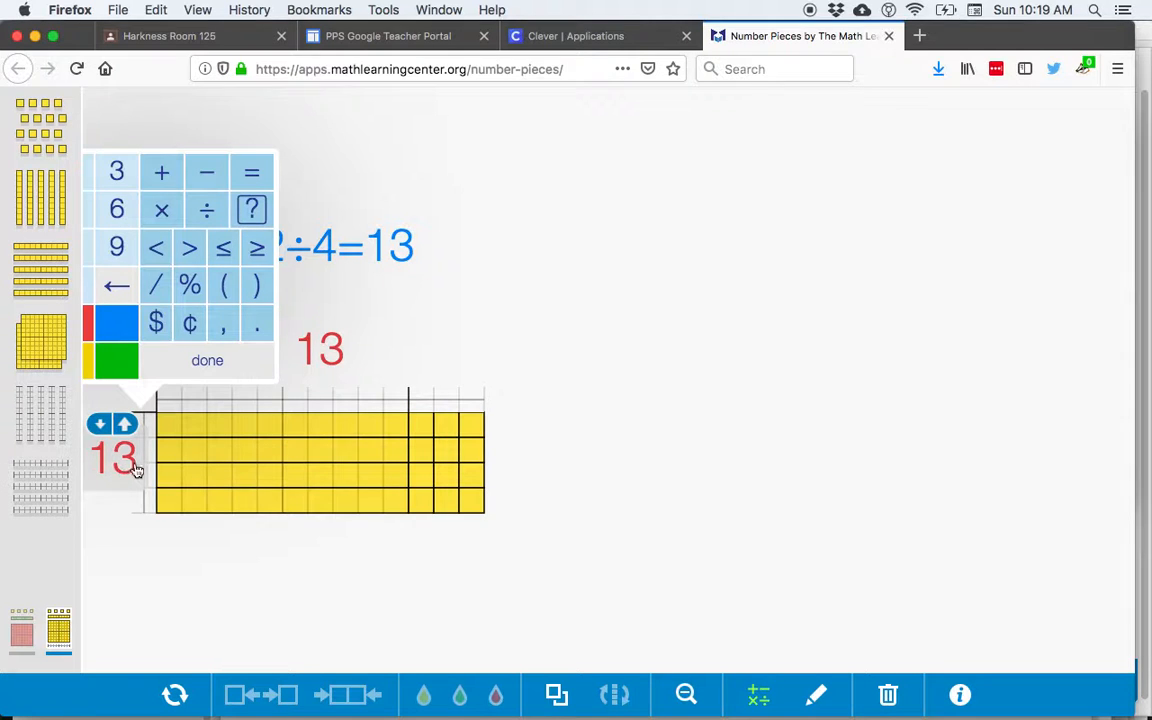
{"action": "left_click", "coordinate": [117, 287]}
{"action": "type", "text": "4"}
{"action": "left_click", "coordinate": [374, 321]}
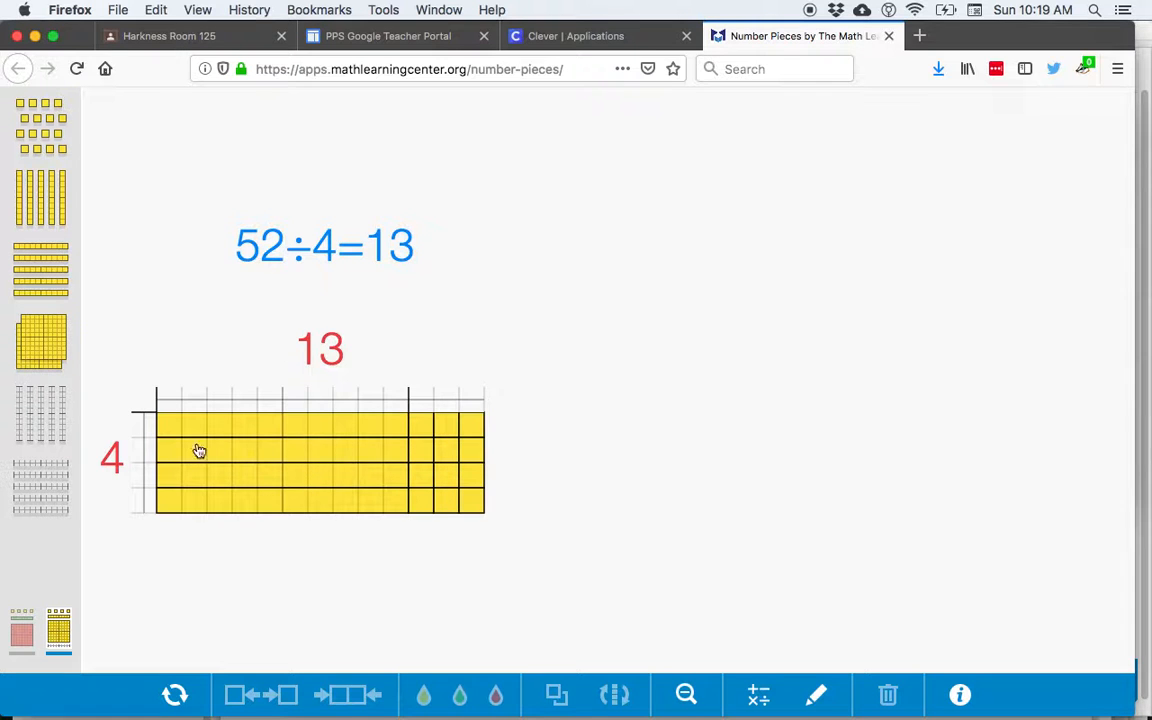
Step: Duplicate the red 13 label above the array, place the copy at the array's centre, and change it to 52
{"action": "left_click", "coordinate": [323, 351]}
{"action": "left_click", "coordinate": [557, 692]}
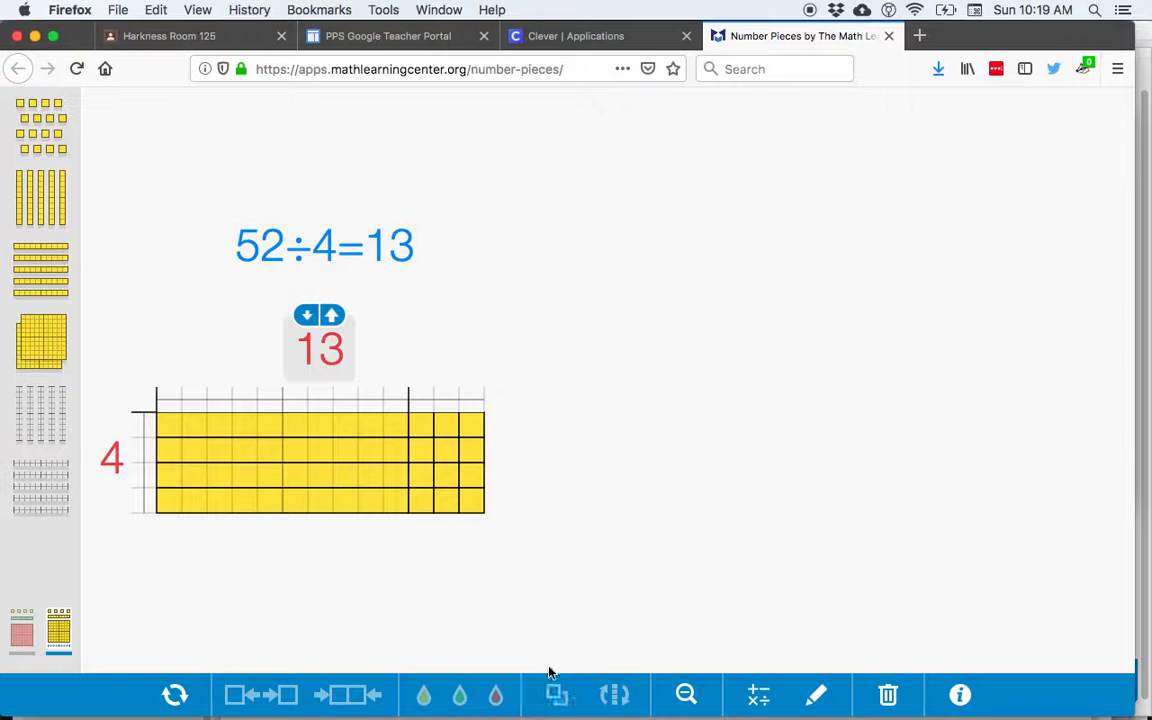
{"action": "left_click_drag", "start_coordinate": [380, 395], "coordinate": [355, 478]}
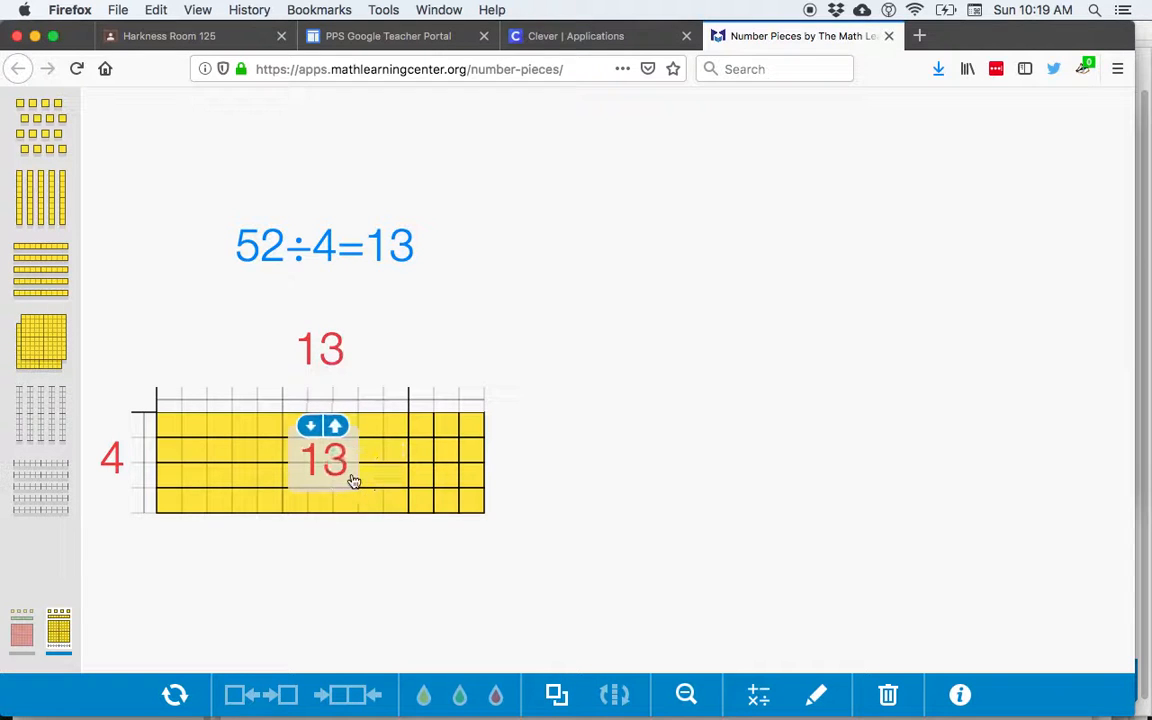
{"action": "left_click", "coordinate": [337, 463]}
{"action": "left_click", "coordinate": [305, 290]}
{"action": "left_click", "coordinate": [305, 290]}
{"action": "left_click", "coordinate": [252, 211]}
{"action": "left_click", "coordinate": [254, 174]}
{"action": "left_click", "coordinate": [604, 319]}
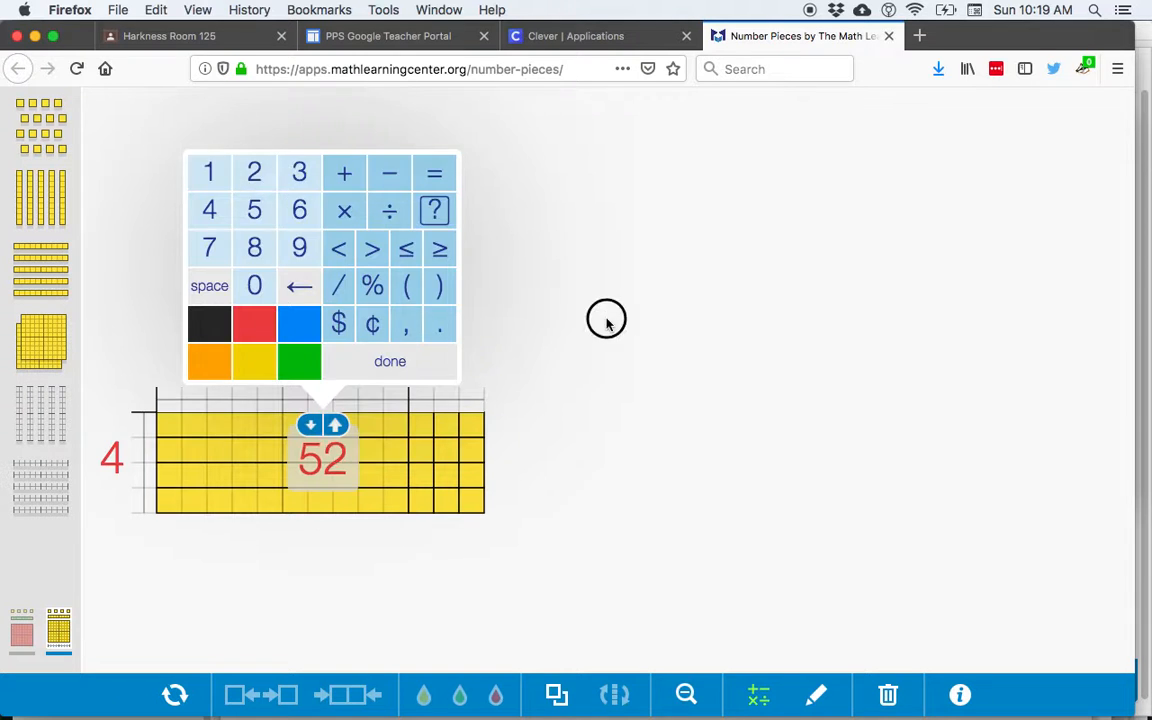
{"action": "mouse_move", "coordinate": [334, 463]}
{"action": "left_mouse_down"}
{"action": "mouse_move", "coordinate": [350, 468]}
{"action": "mouse_move", "coordinate": [340, 465]}
{"action": "left_mouse_up"}
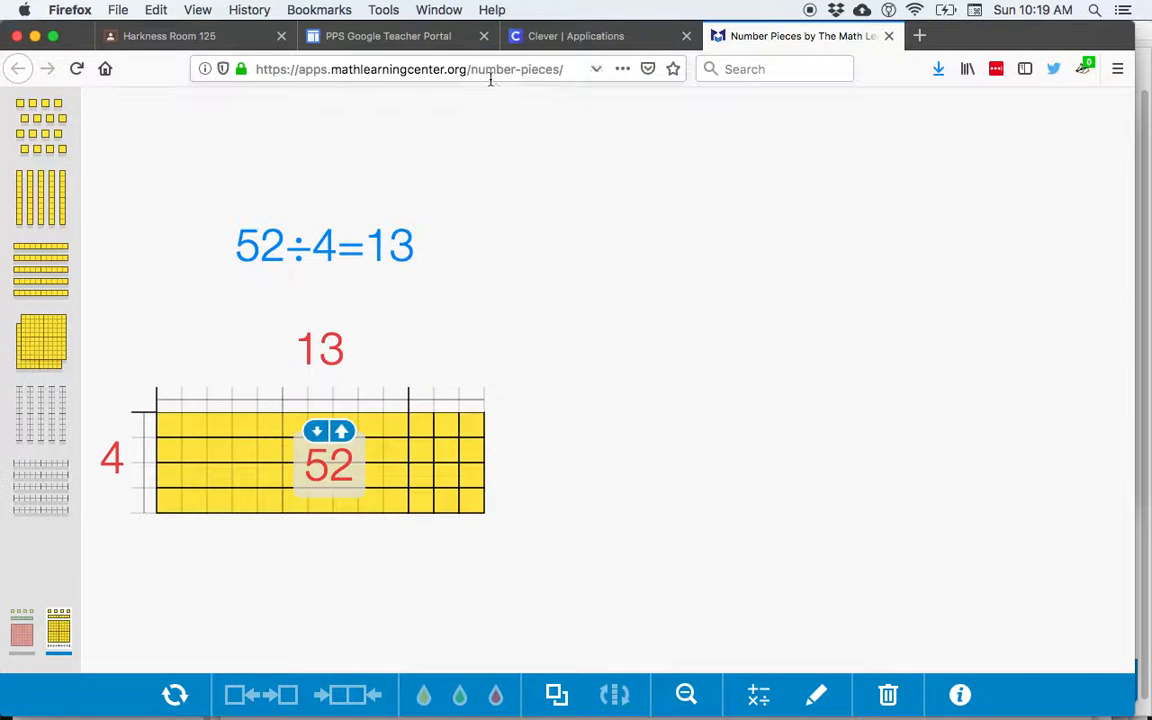